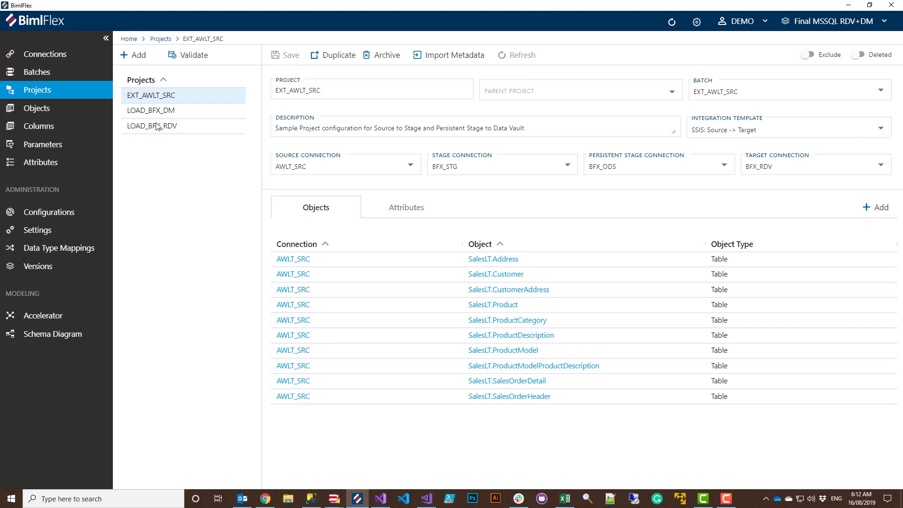
# Open the rdv.HUB_SalesOrder object from the LOAD_BFX_RDV project
pyautogui.click(169, 110)
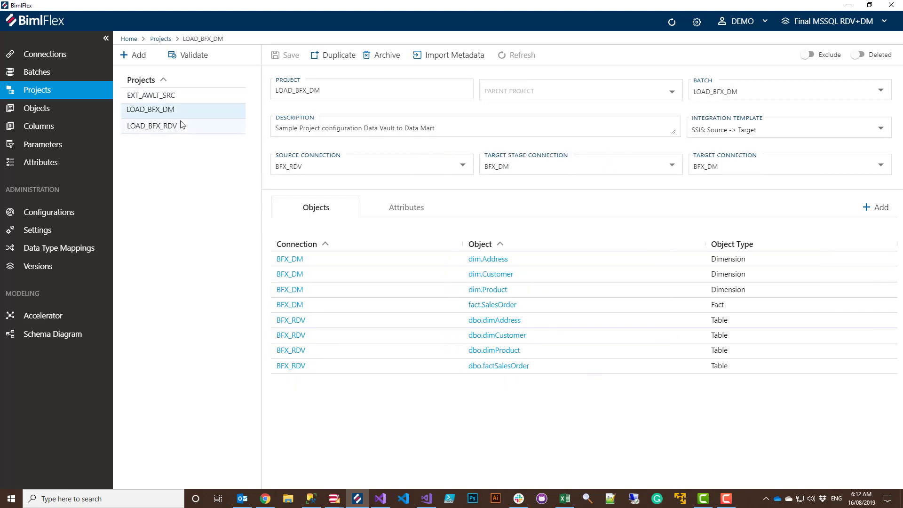
pyautogui.click(146, 125)
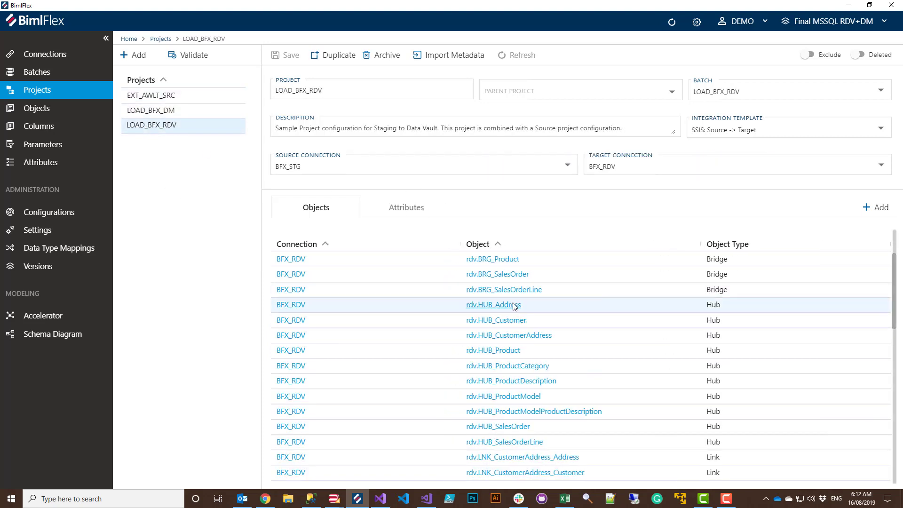
pyautogui.scroll(-2, 510, 313)
pyautogui.click(509, 332)
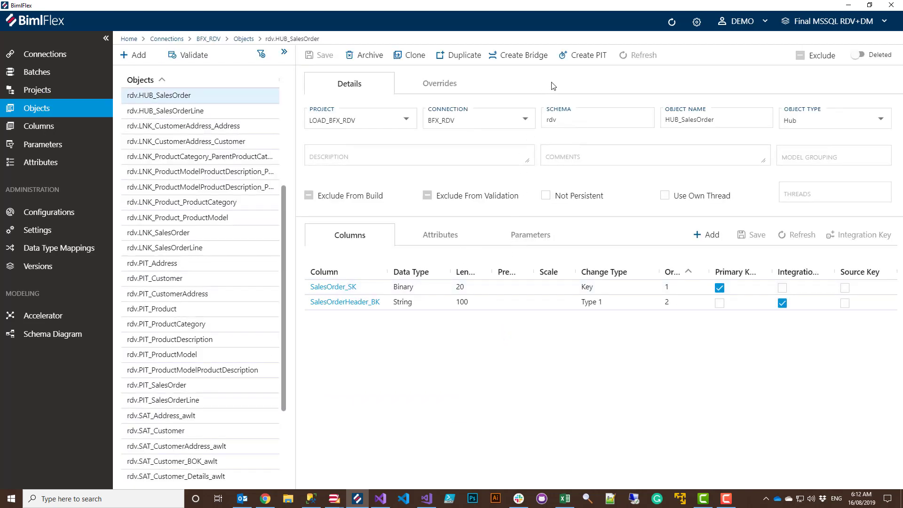
# Create a PIT from HUB_SalesOrder including SAT_SalesOrder_awlt with its DueDate, and save it as PIT_SalesOrder_Due
pyautogui.click(583, 55)
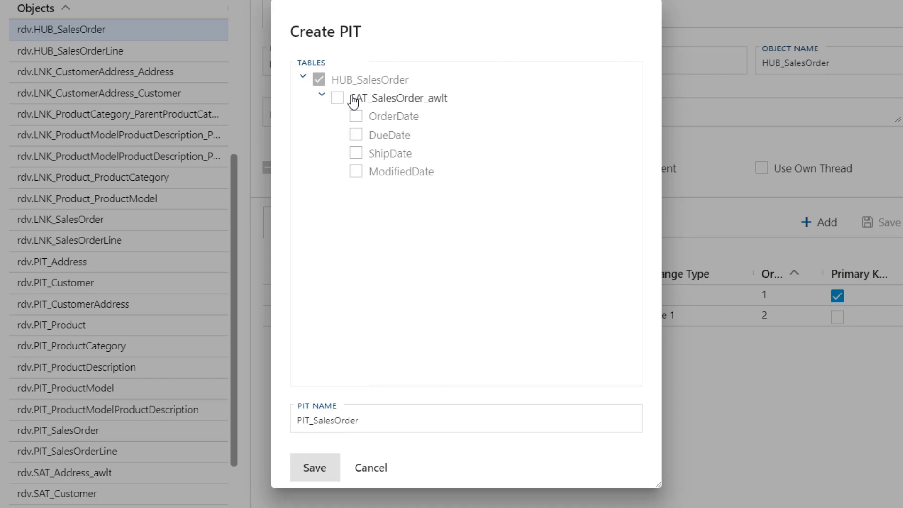
pyautogui.click(337, 99)
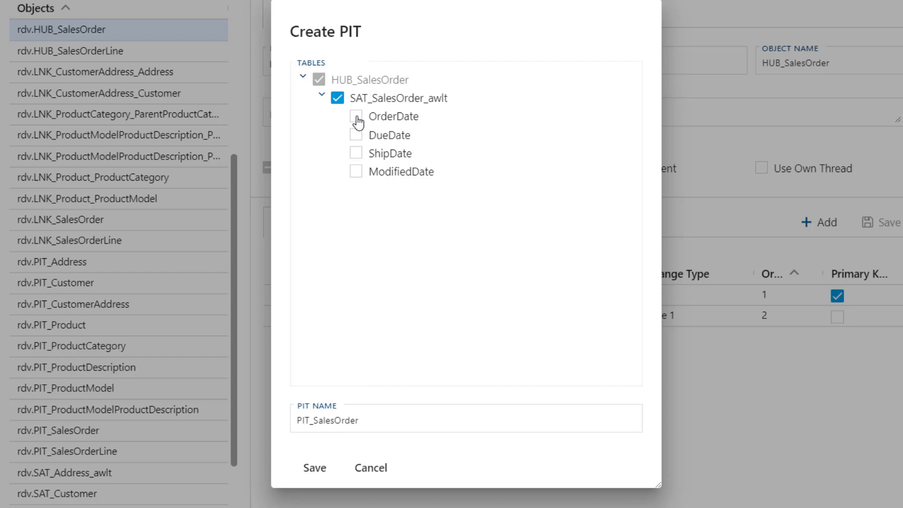
pyautogui.click(356, 137)
pyautogui.click(378, 425)
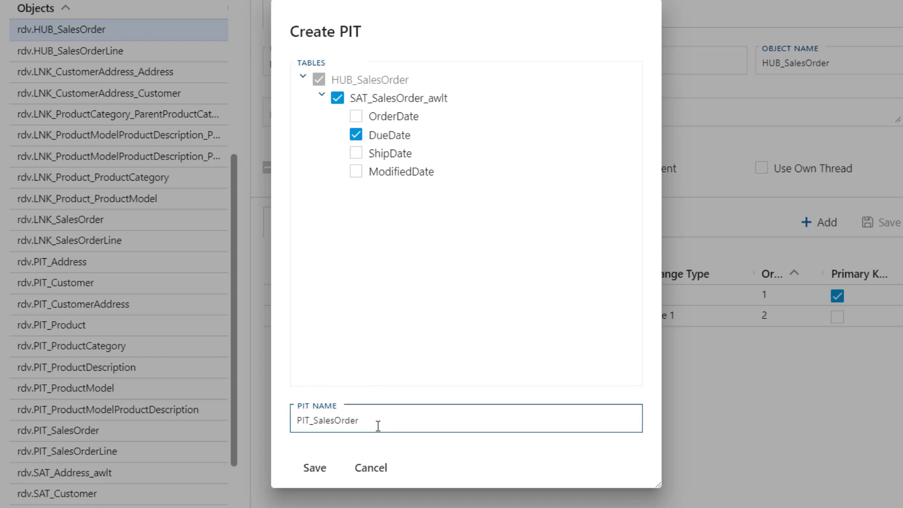
pyautogui.write('_Due')
pyautogui.click(314, 468)
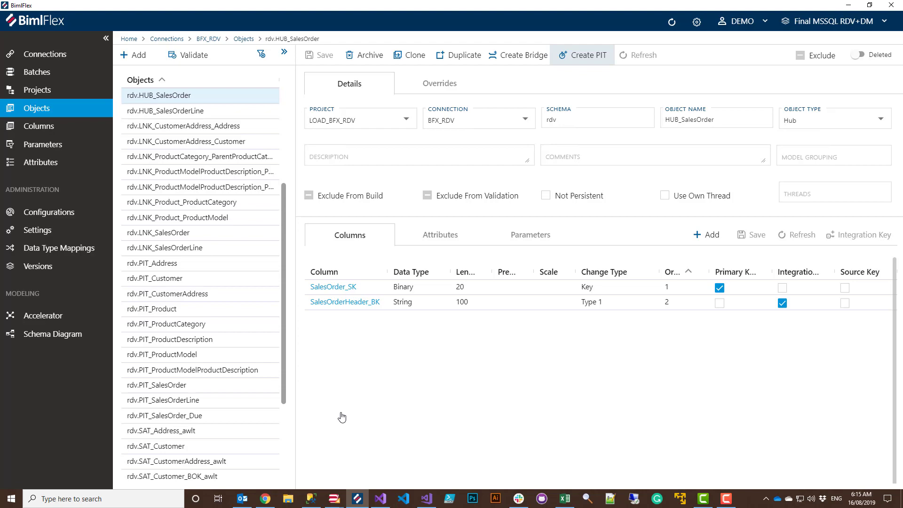
# Switch to SQL Server Management Studio and compare the FlexRowEffectiveFromDate and FlexRowEffectiveToDate values across the first three PIT_SalesOrder rows
pyautogui.hotkey('alt', 'Tab')
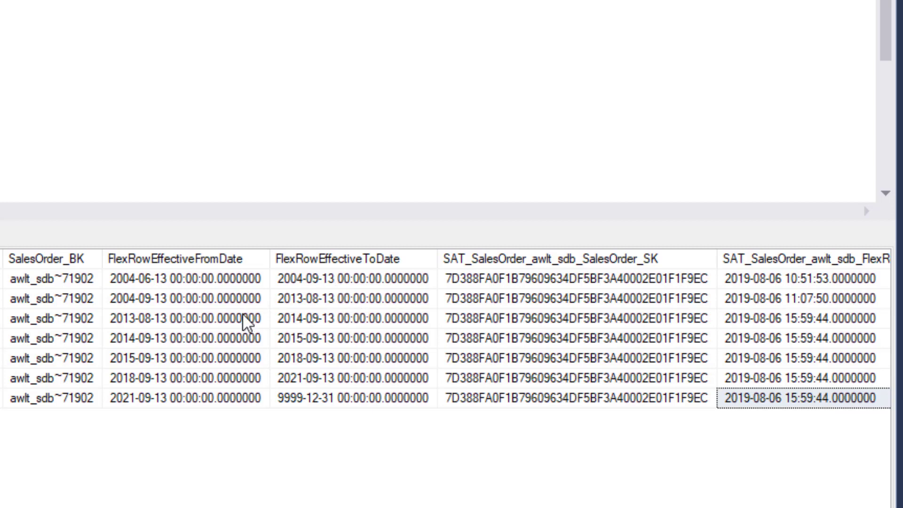
pyautogui.click(166, 281)
pyautogui.click(287, 282)
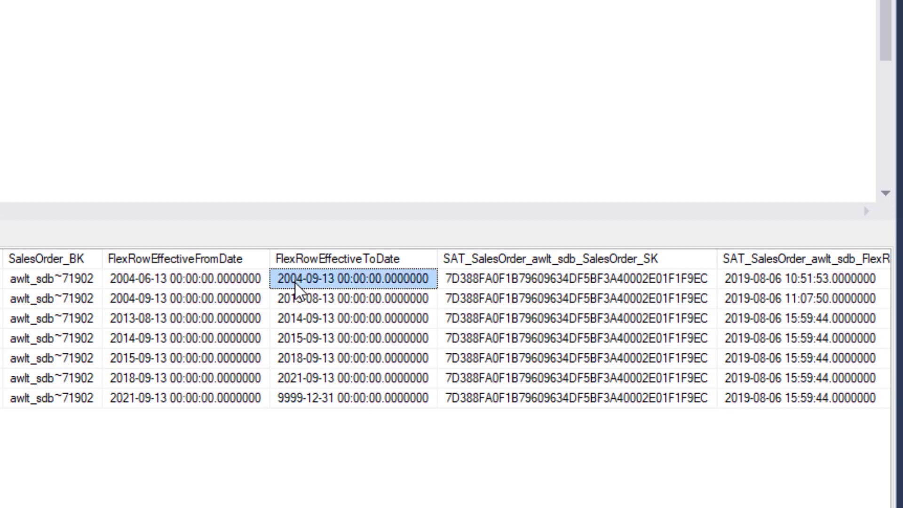
pyautogui.click(210, 303)
pyautogui.click(316, 304)
pyautogui.click(208, 325)
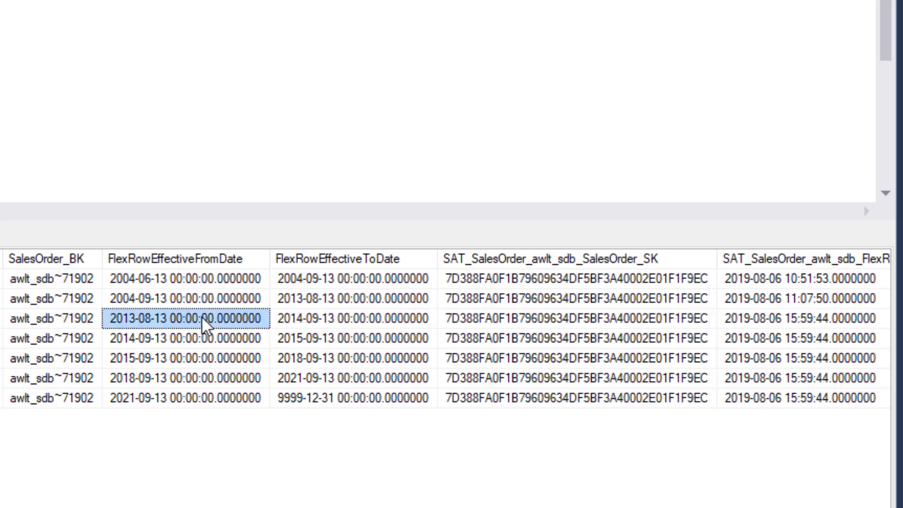
pyautogui.click(296, 320)
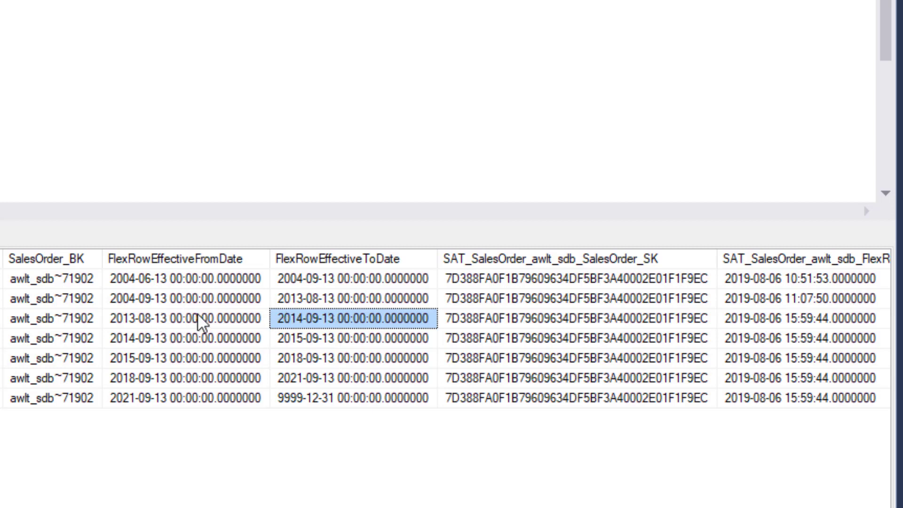
pyautogui.click(239, 298)
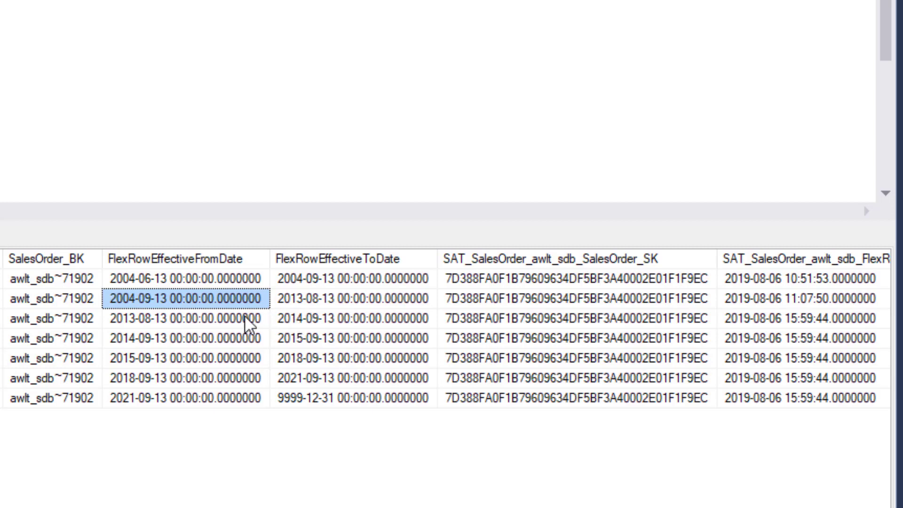
pyautogui.press('F6')
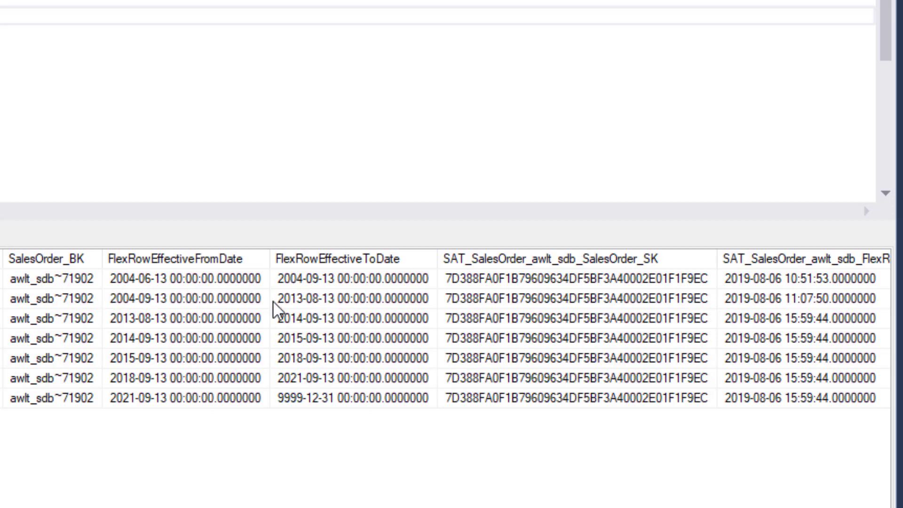
# Examine the first PIT_SalesOrder row's effective dates, satellite SalesOrder_SK and satellite effective-from date
pyautogui.click(347, 278)
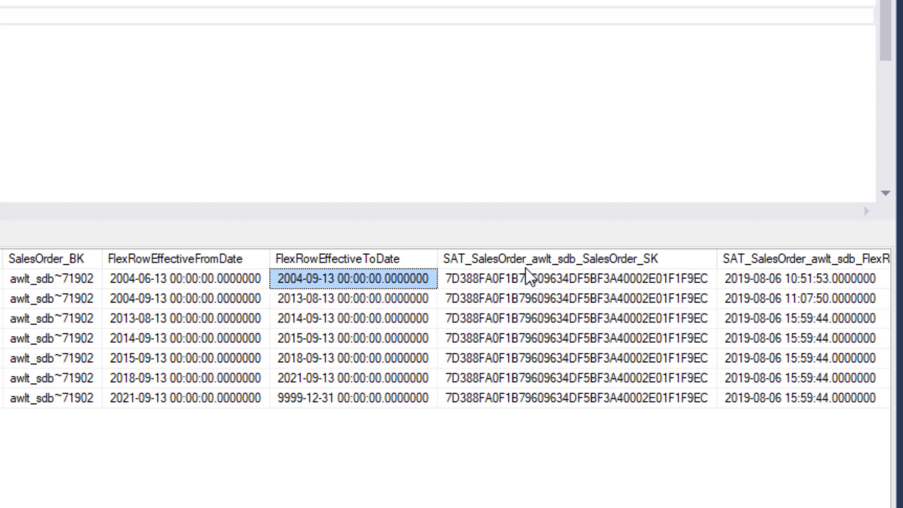
pyautogui.click(517, 280)
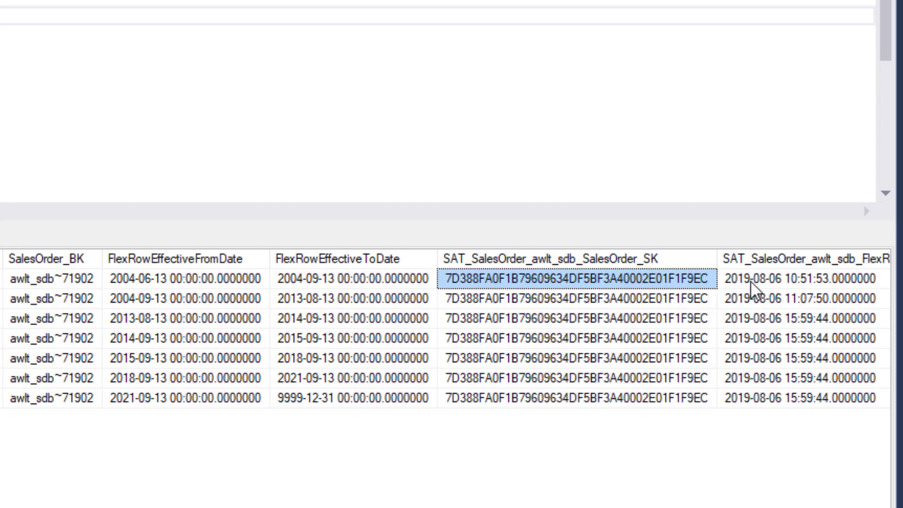
pyautogui.click(769, 285)
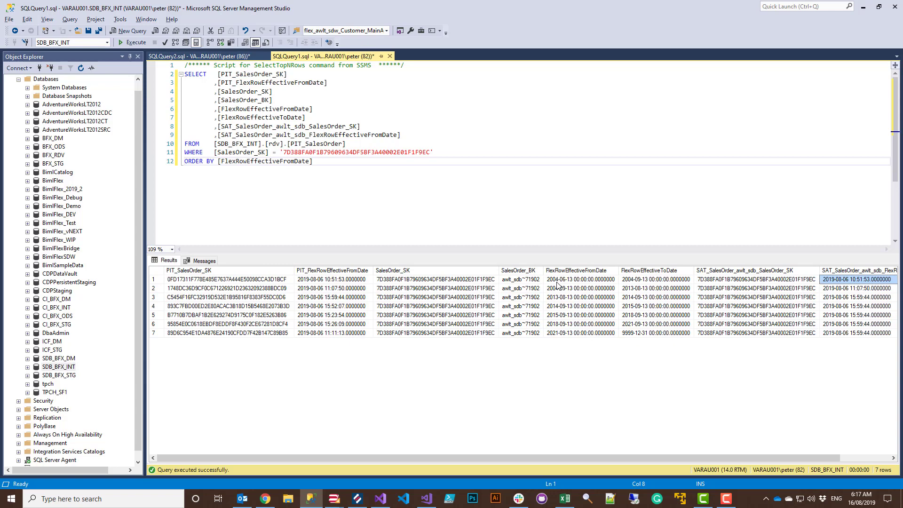
pyautogui.click(562, 281)
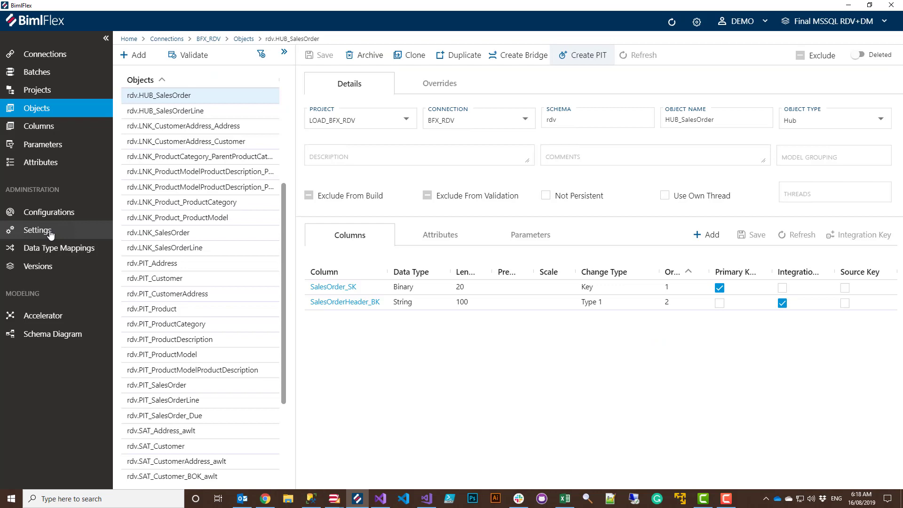
# Switch to BimlFlex and filter the settings list to setting names containing "point"
pyautogui.click(51, 232)
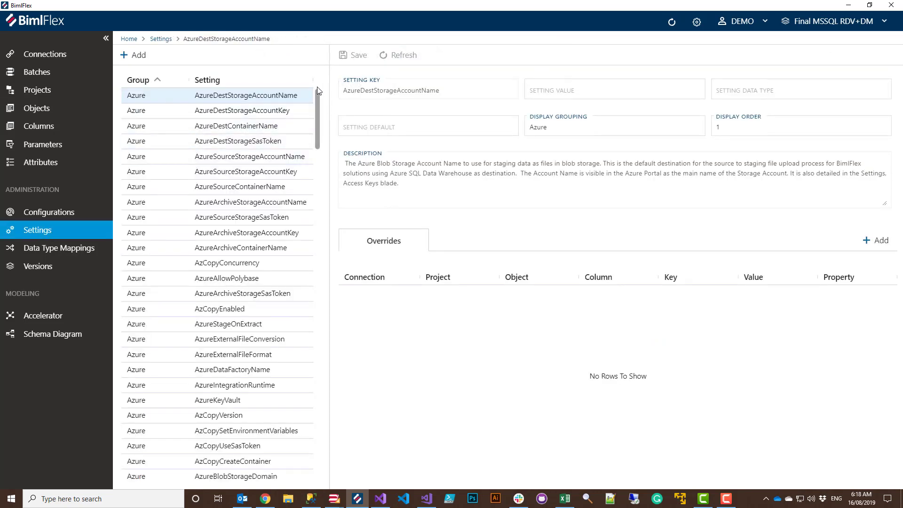
pyautogui.scroll(-1, 314, 117)
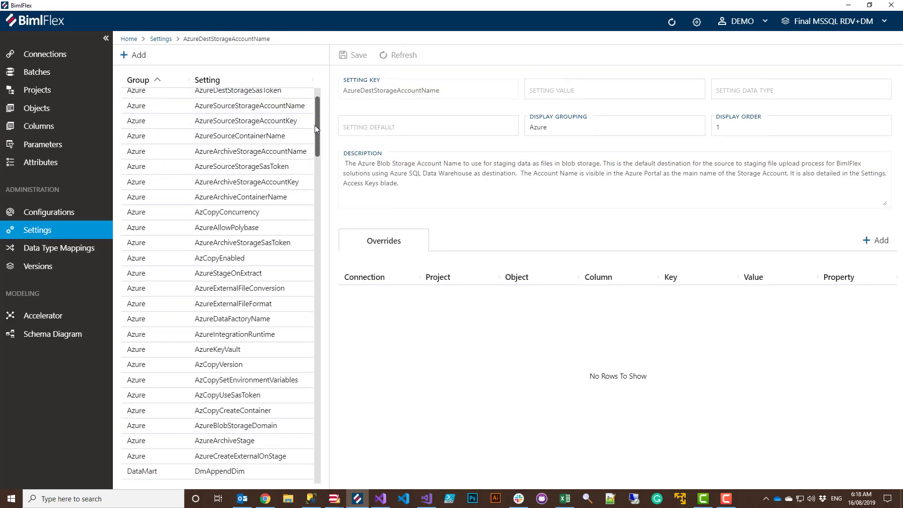
pyautogui.scroll(-15, 314, 125)
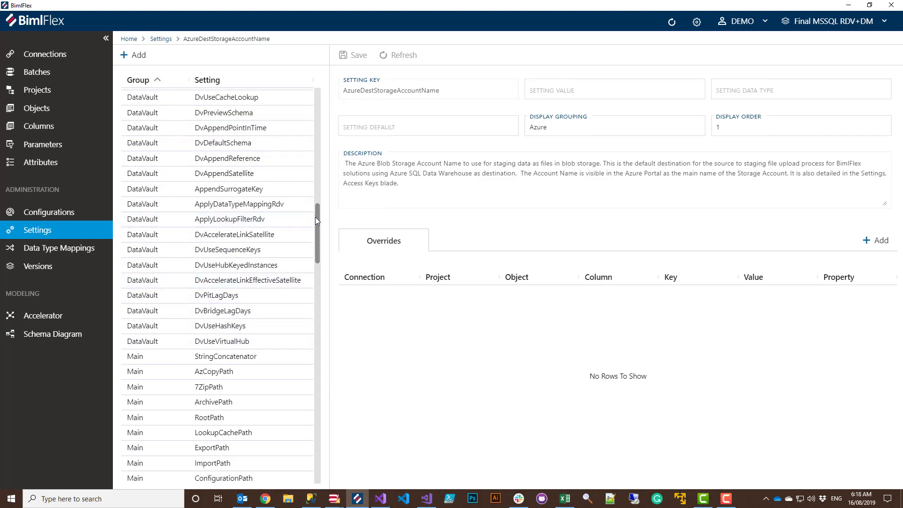
pyautogui.moveTo(318, 218); pyautogui.dragTo(319, 224)
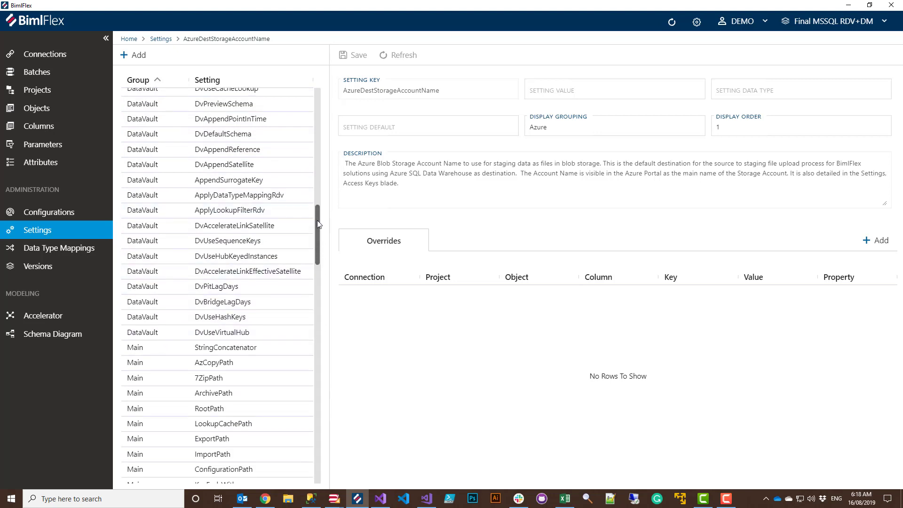
pyautogui.click(305, 79)
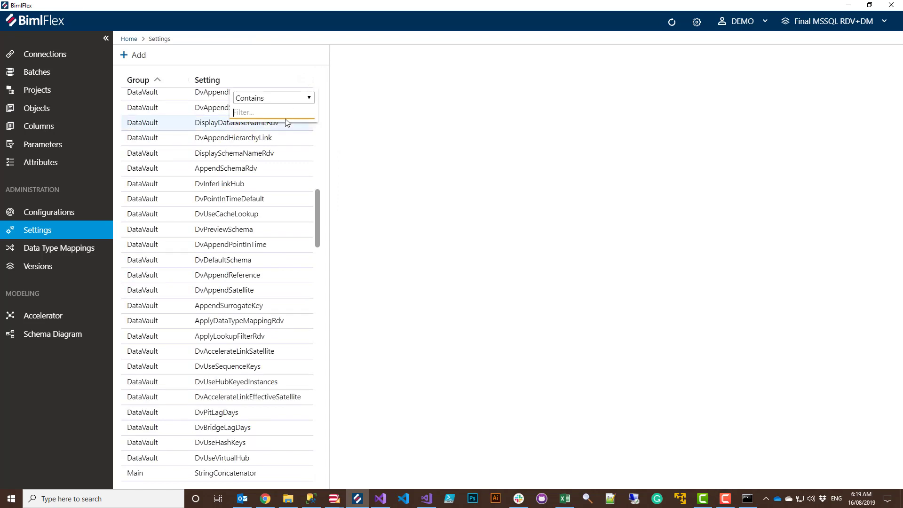
pyautogui.write('poi')
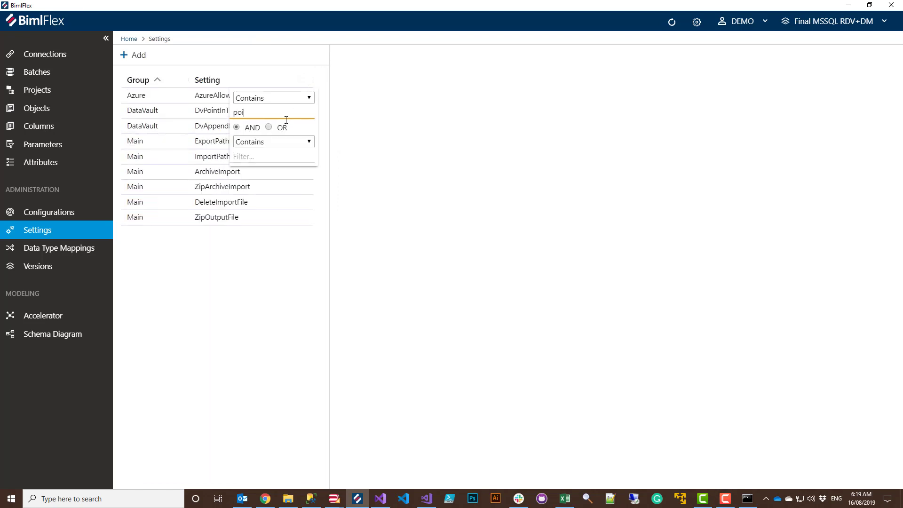
pyautogui.write('nt')
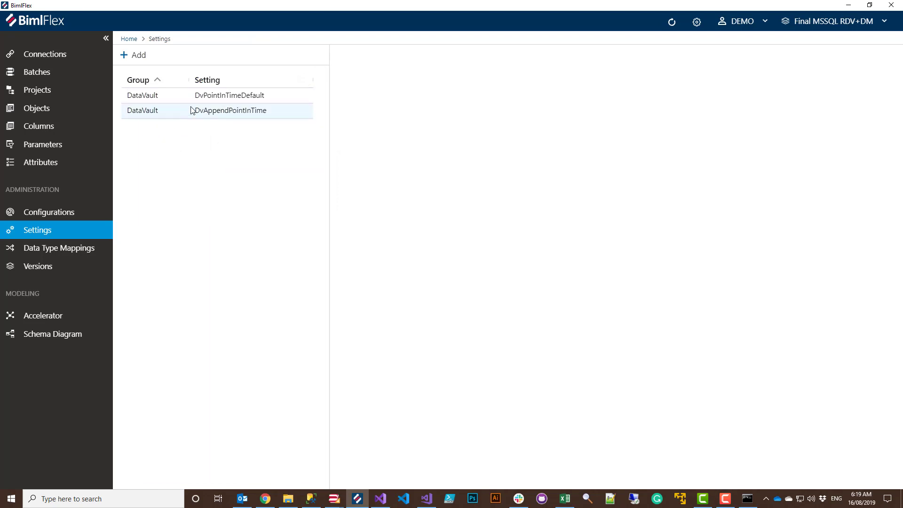
# Set the value of the DvPointInTimeDefault setting to Y and save it
pyautogui.doubleClick(228, 97)
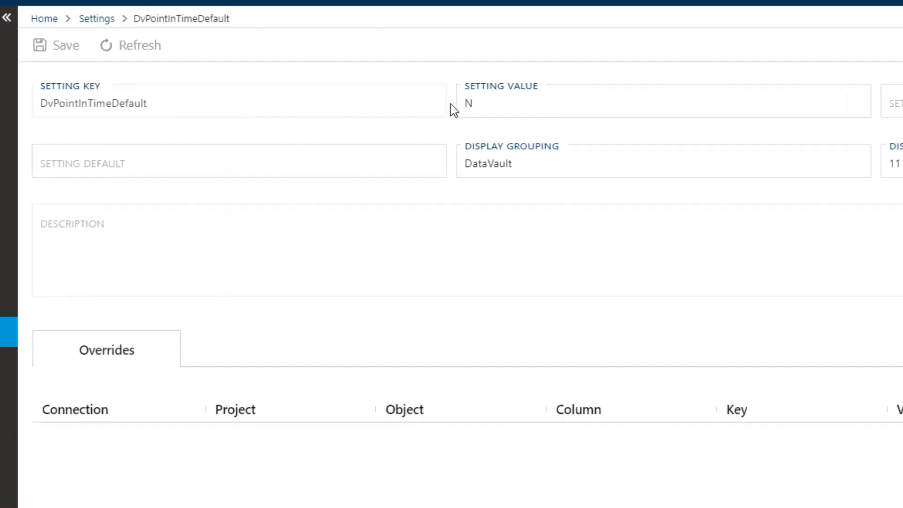
pyautogui.click(486, 111)
pyautogui.doubleClick(461, 107)
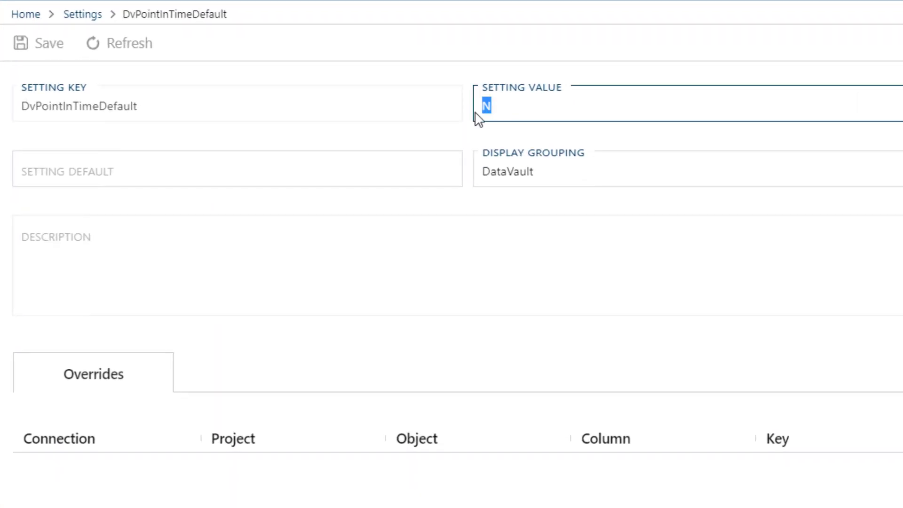
pyautogui.write('Y')
pyautogui.click(499, 123)
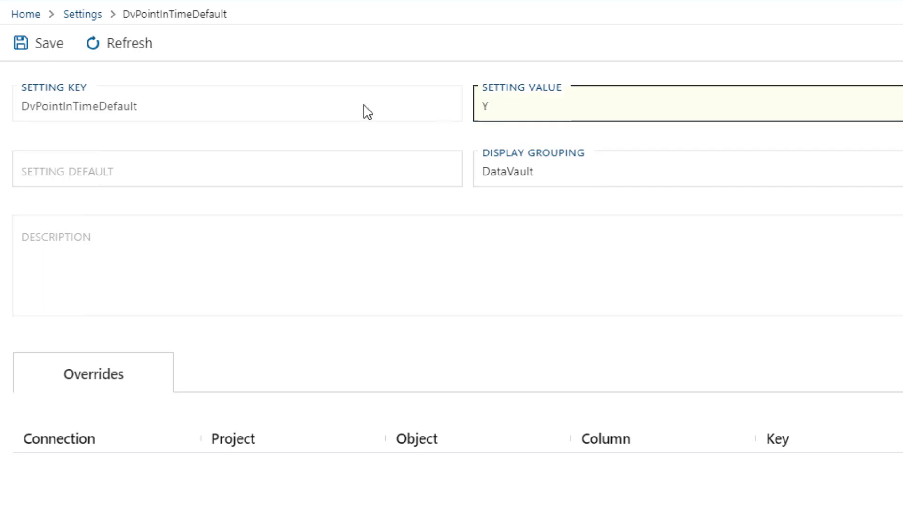
pyautogui.click(55, 52)
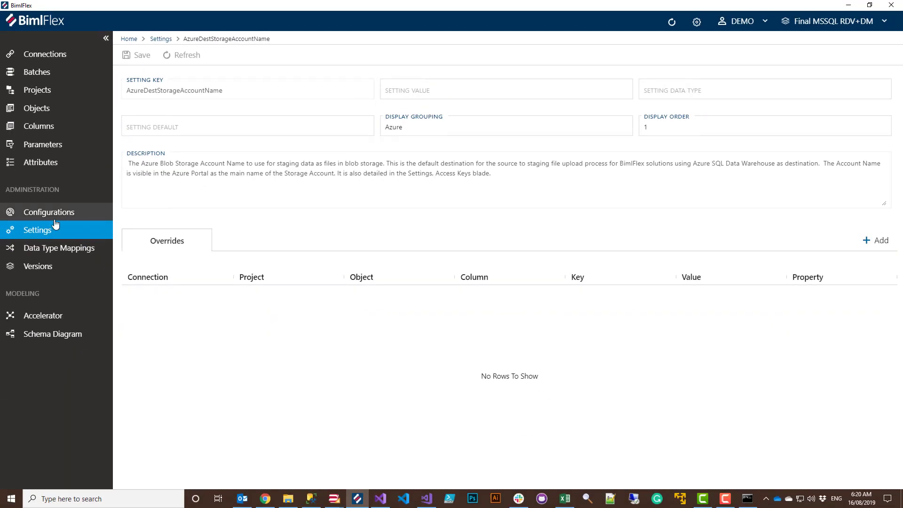
# Filter the settings by "global" to view GlobalDefaultDate, and check the first PIT row's FlexRowEffectiveFromDate in SQL Server Management Studio
pyautogui.click(160, 40)
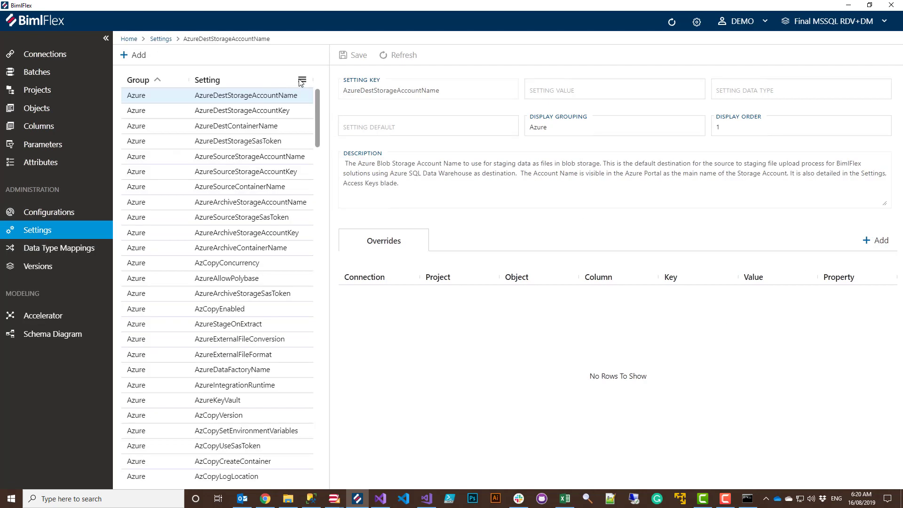
pyautogui.click(302, 81)
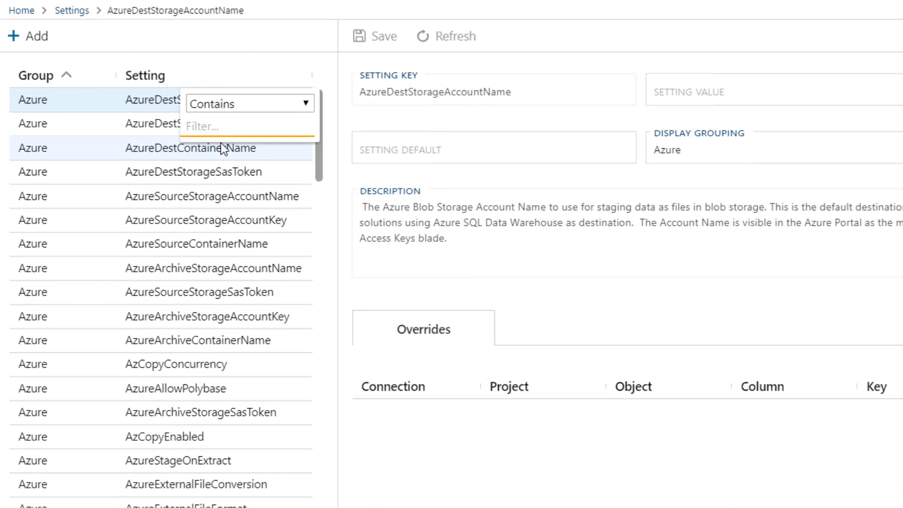
pyautogui.write('global')
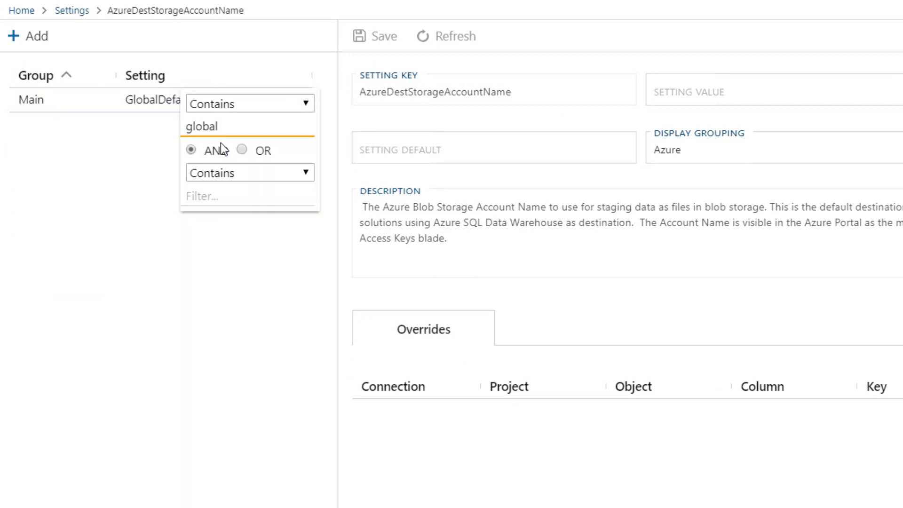
pyautogui.click(151, 107)
pyautogui.click(673, 98)
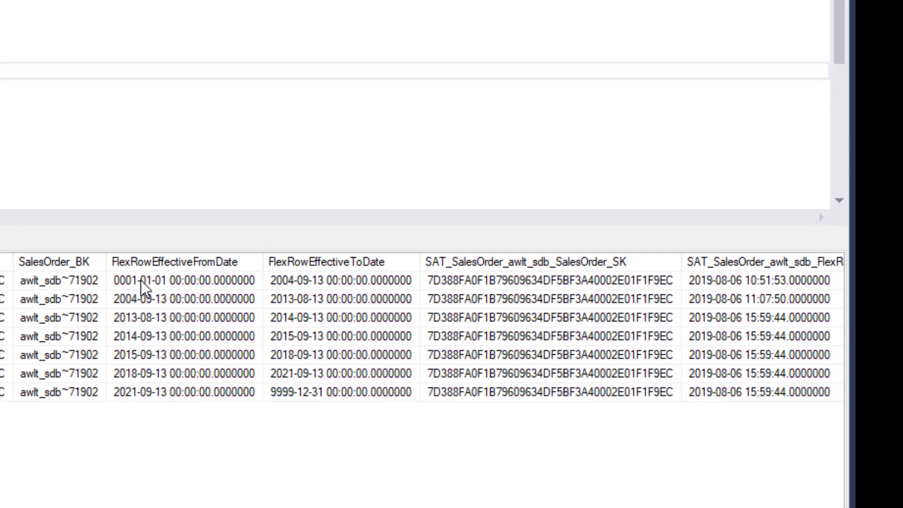
pyautogui.click(144, 282)
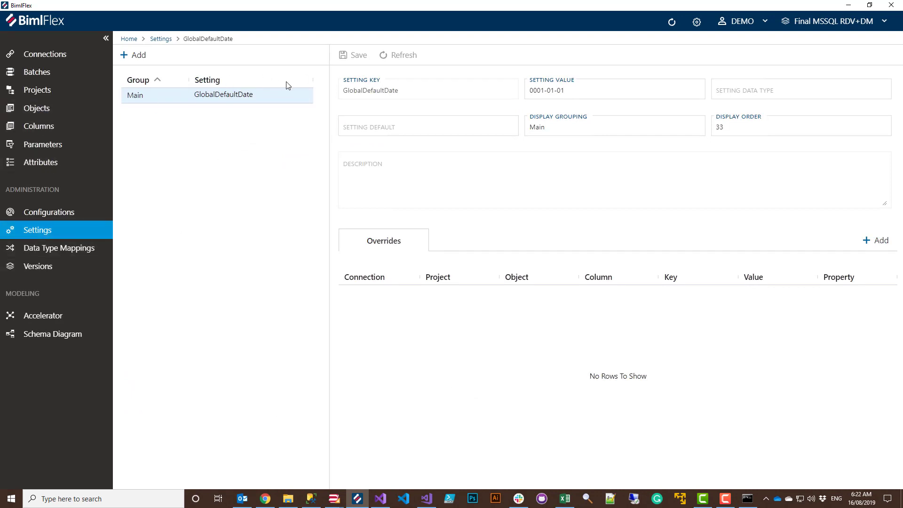
# Reset the settings list, filter it to setting names containing "point", and select the DvPointInTimeDefault setting
pyautogui.click(36, 108)
pyautogui.click(36, 231)
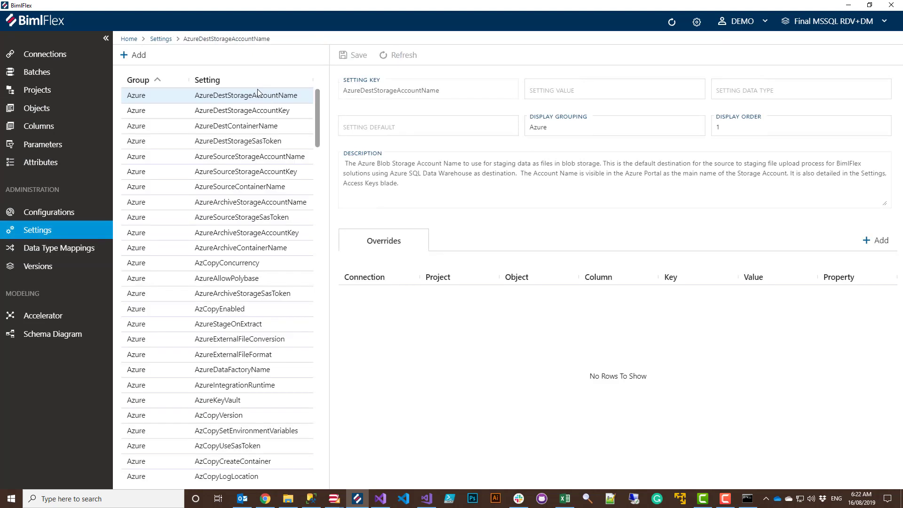
pyautogui.click(302, 80)
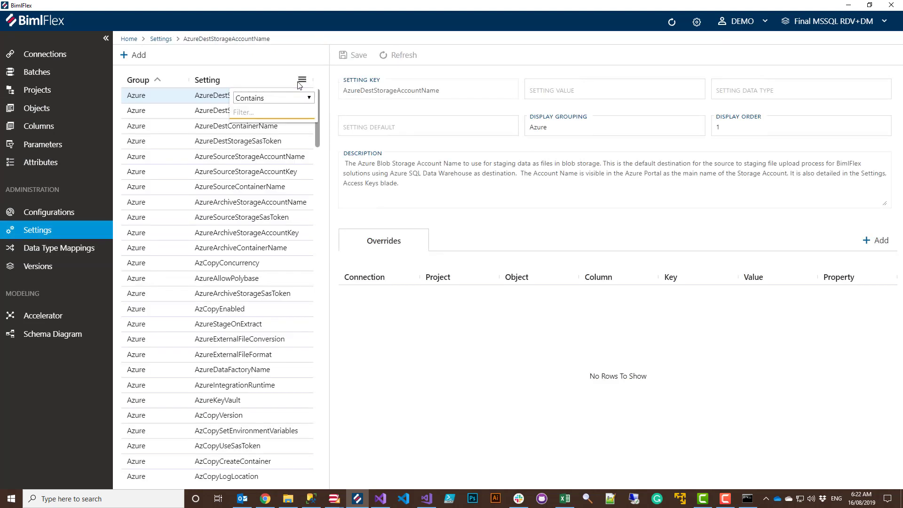
pyautogui.write('point')
pyautogui.click(173, 110)
pyautogui.click(185, 94)
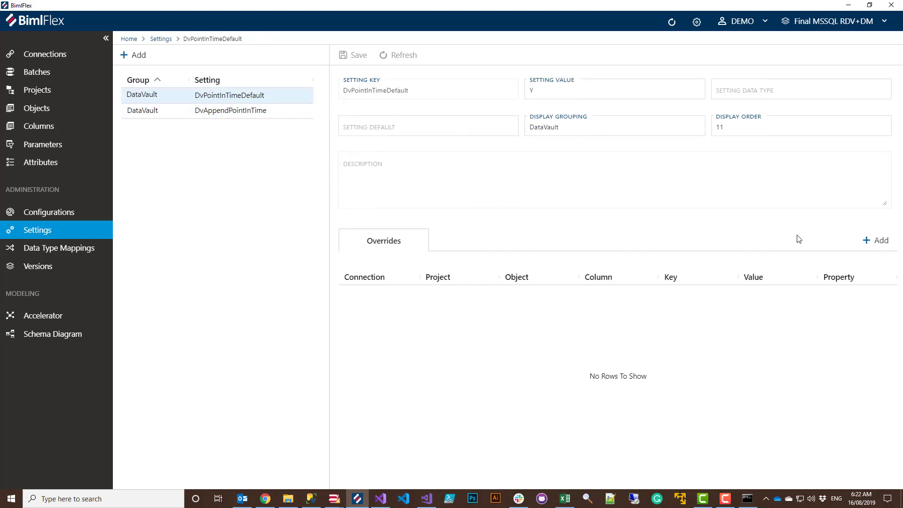
# Add an override to DvPointInTimeDefault with attribute type Object and connection BFX_RDV
pyautogui.click(871, 243)
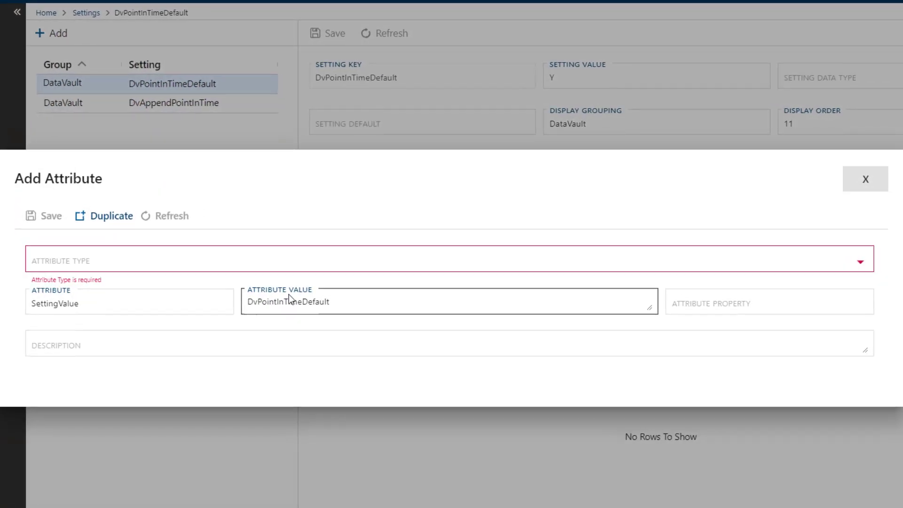
pyautogui.click(242, 266)
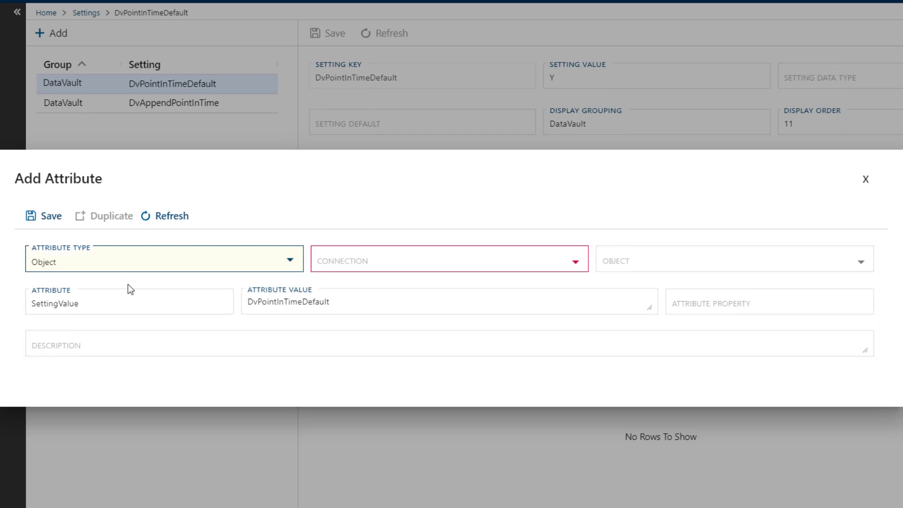
pyautogui.click(384, 270)
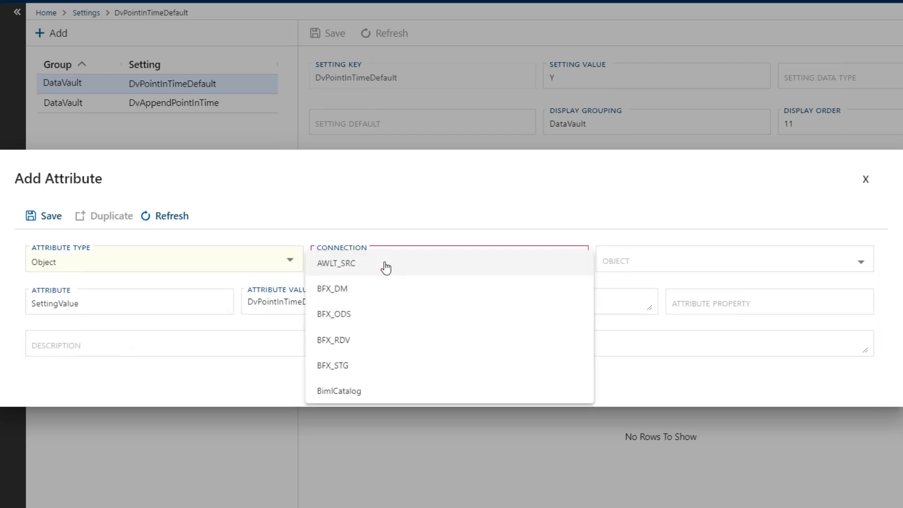
pyautogui.click(357, 340)
# Set the override's object to rdv.PIT_SalesOrder_Due and its attribute property to N
pyautogui.click(683, 273)
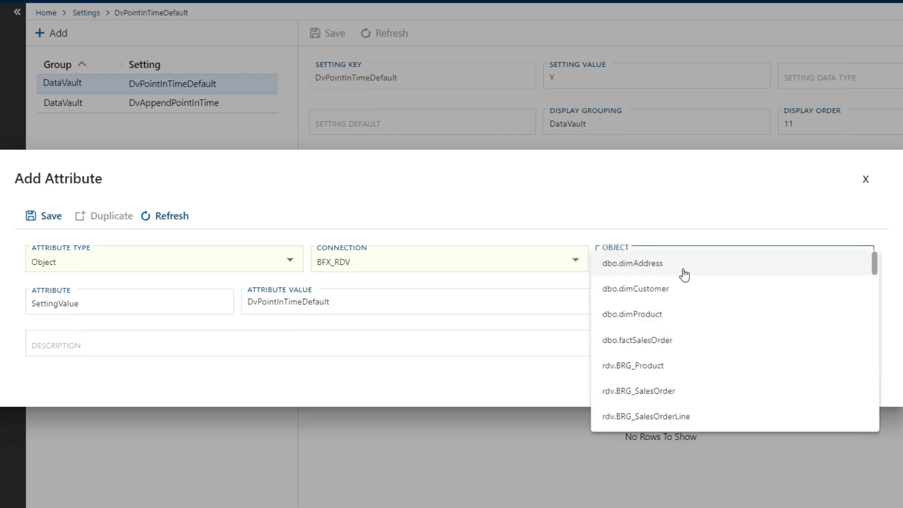
pyautogui.scroll(-10, 669, 302)
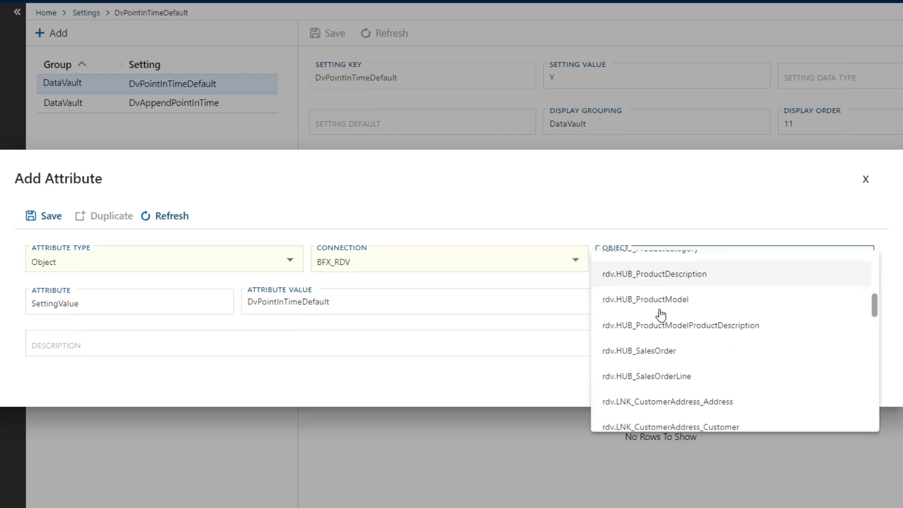
pyautogui.scroll(-3, 658, 376)
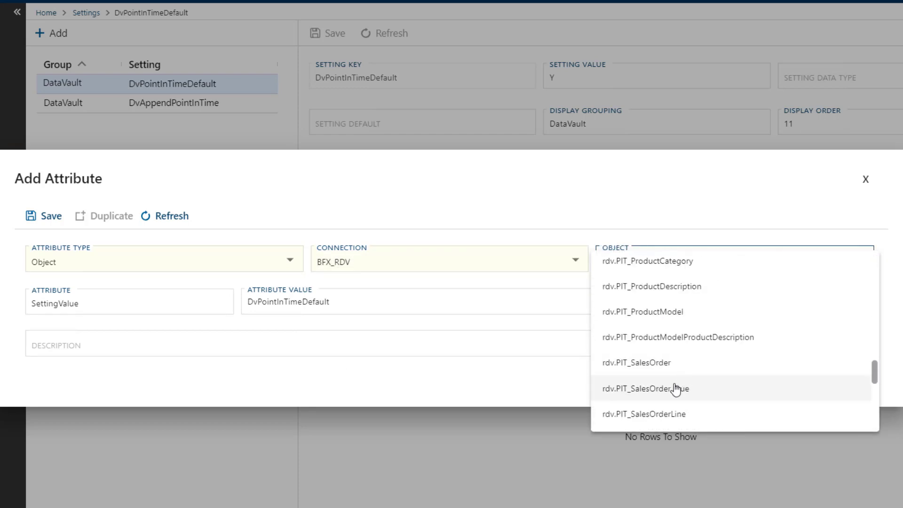
pyautogui.click(671, 399)
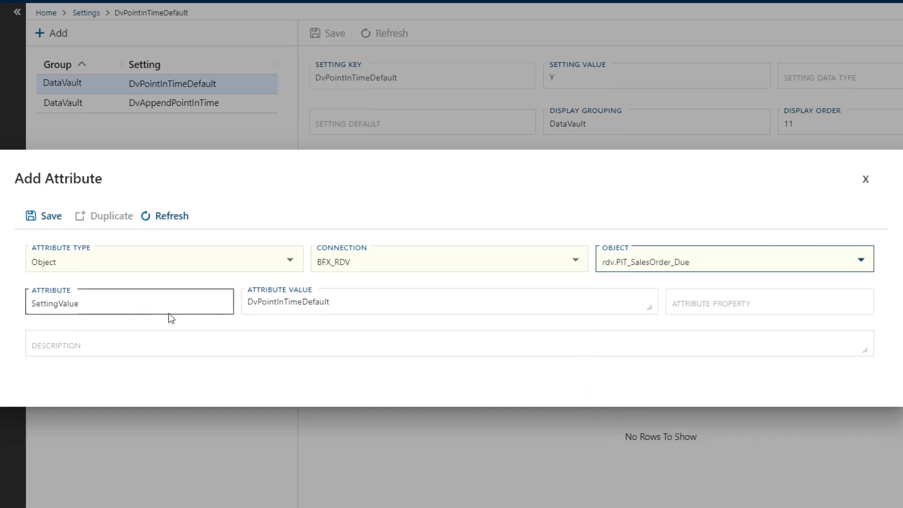
pyautogui.click(687, 307)
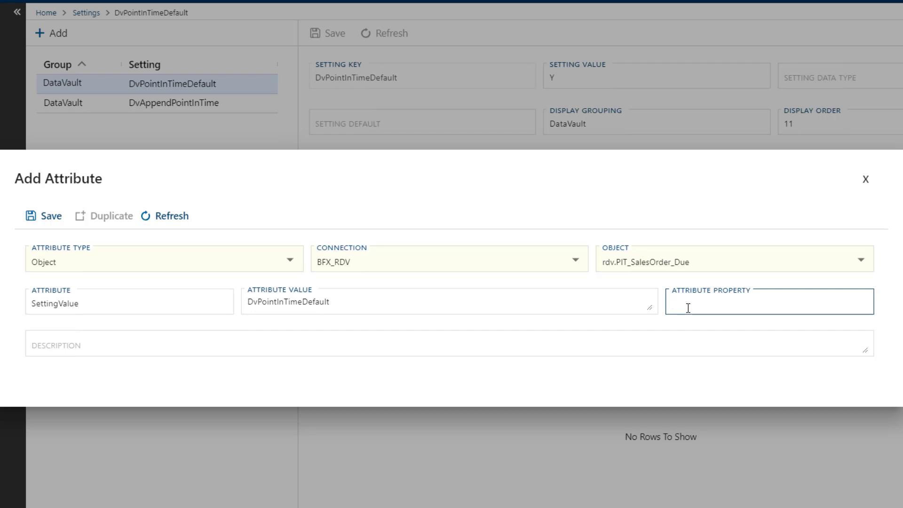
pyautogui.write('N')
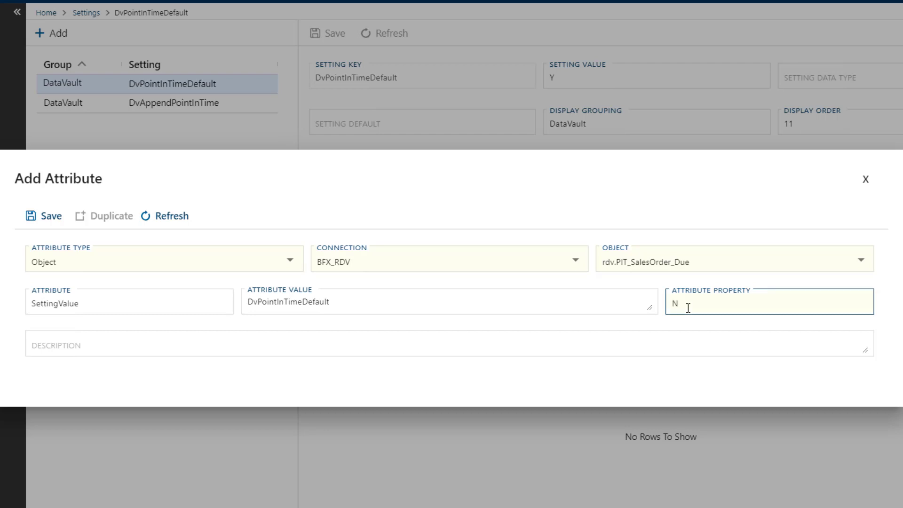